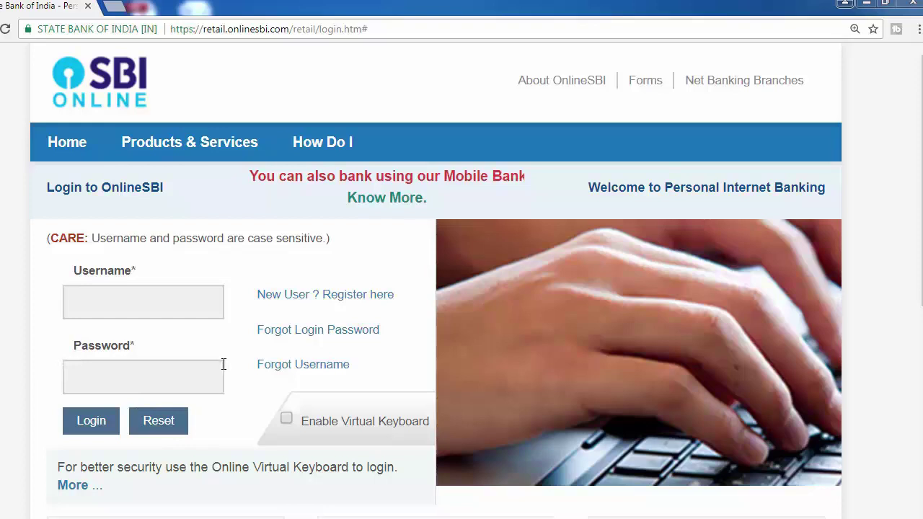
Start the Forgot Login Password recovery and maximize the Trouble Logging In window.
click(335, 336)
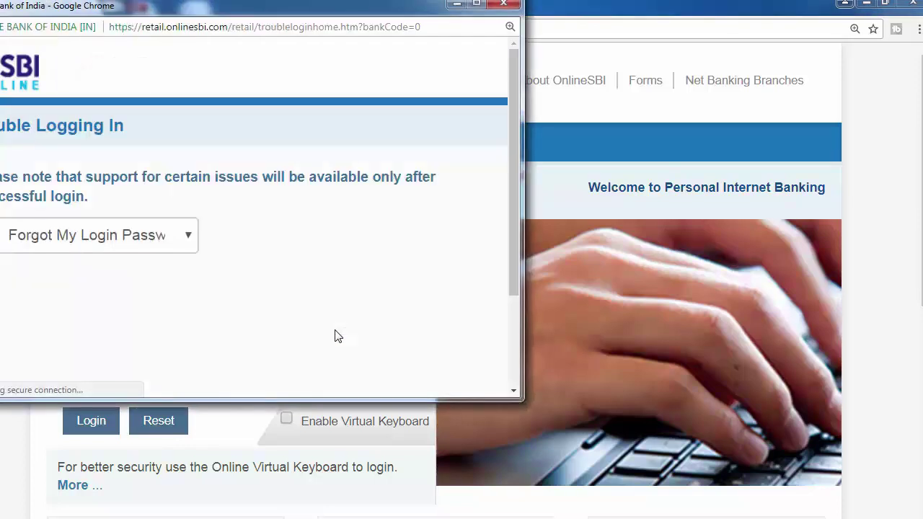
click(477, 5)
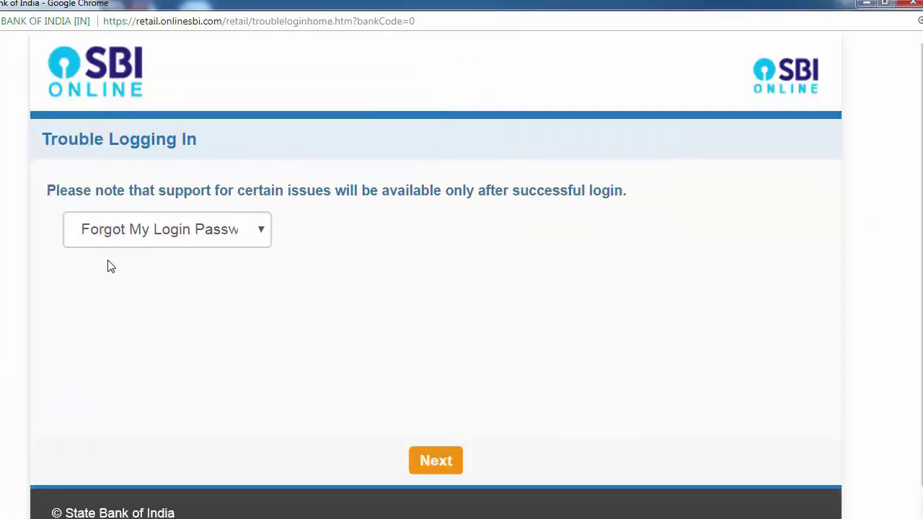
Choose 'Forgot My Login Password' as the login problem and continue to the details form.
click(262, 232)
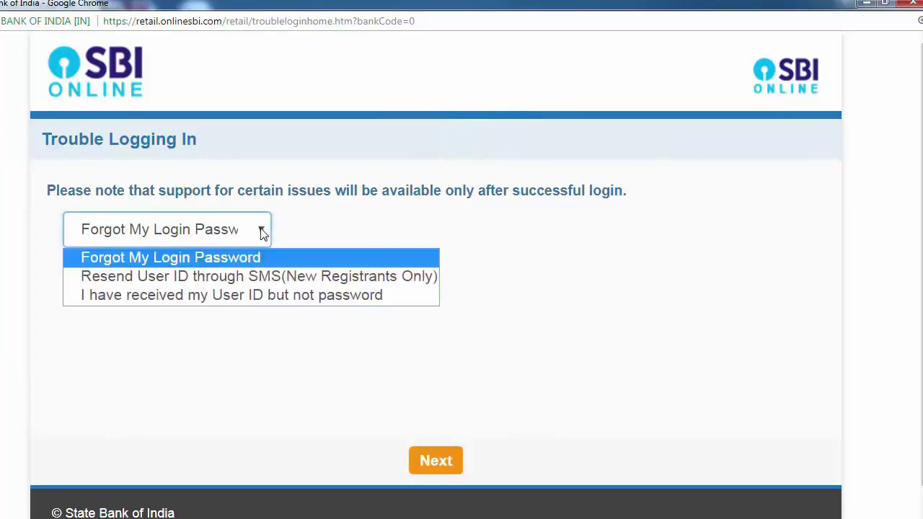
click(245, 264)
click(447, 461)
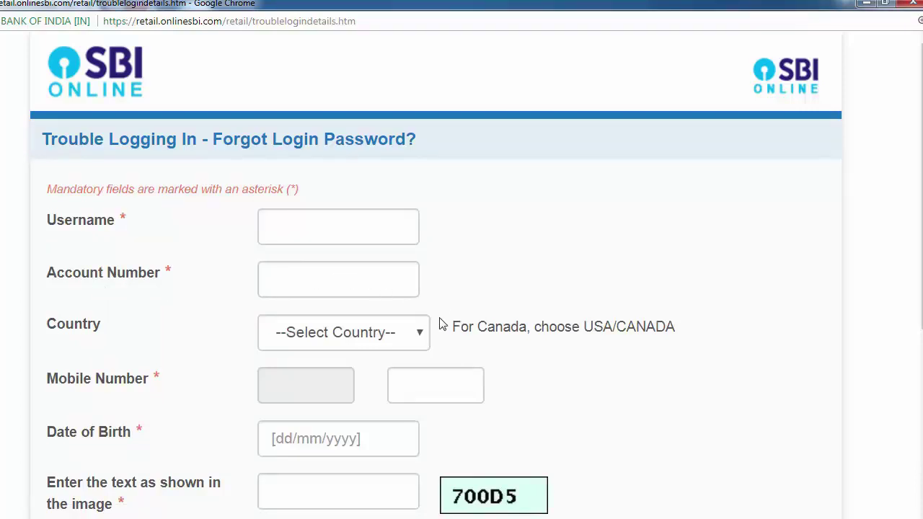
Enter the username and the account number on the Forgot Login Password form.
scroll(437, 322, down, 1)
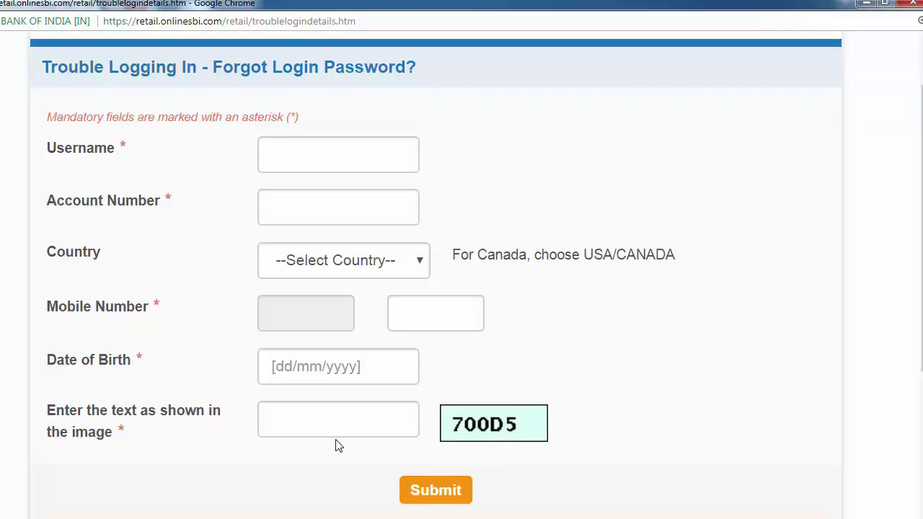
click(346, 156)
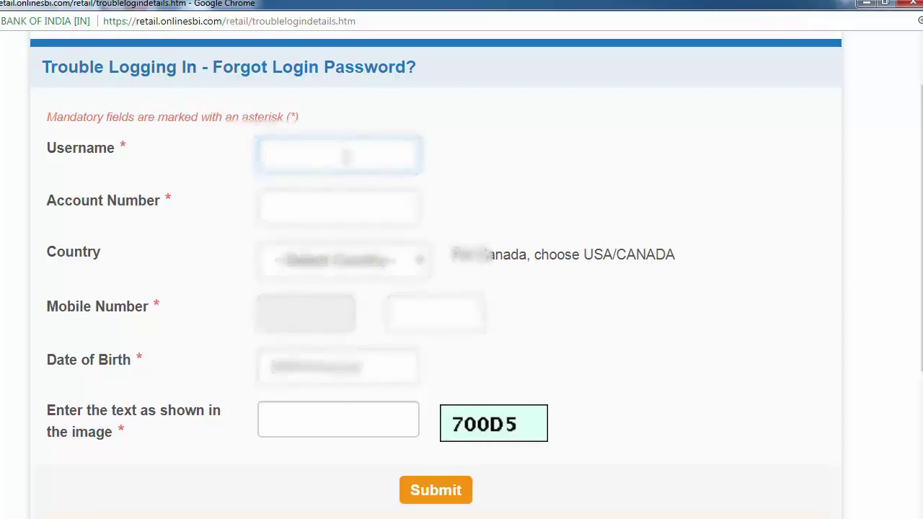
text(absbiuser)
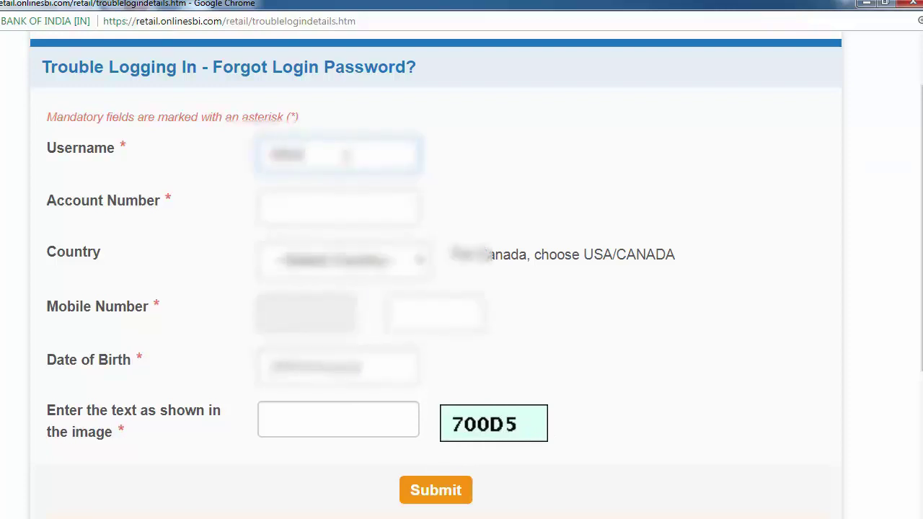
text(123)
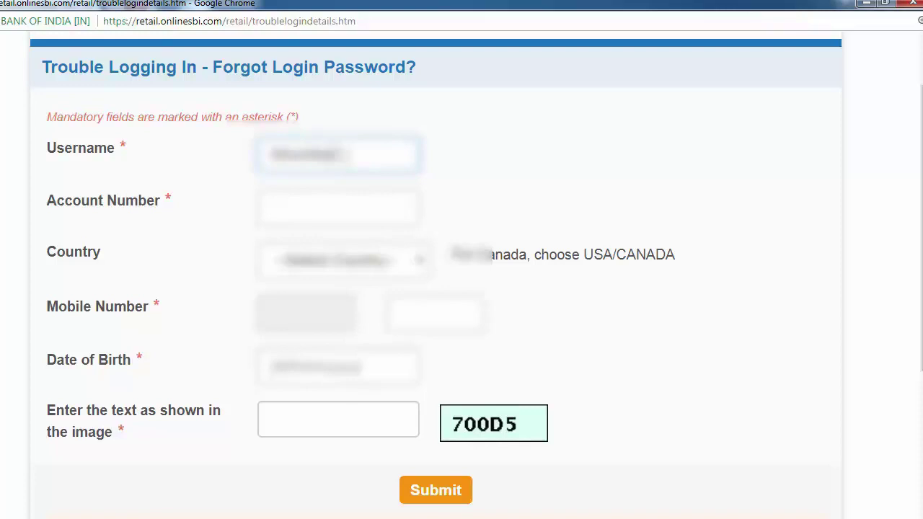
text(45)
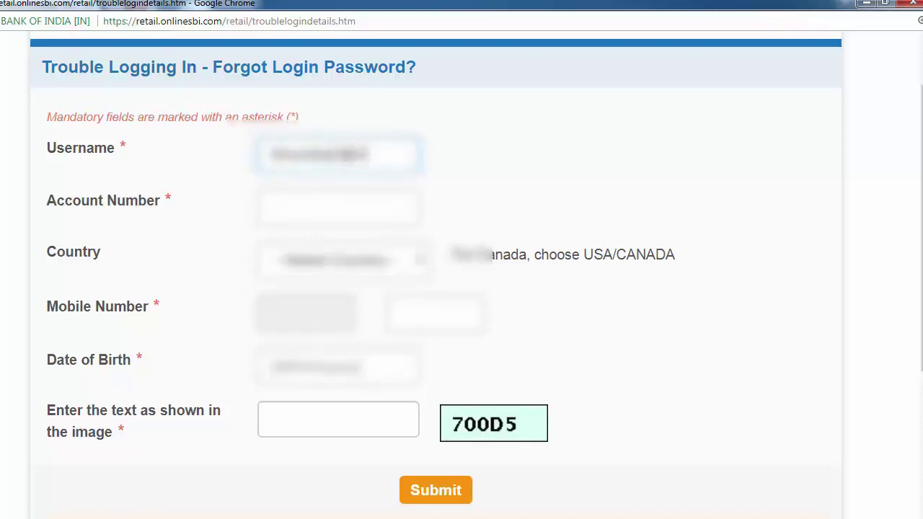
key(Tab)
text(1)
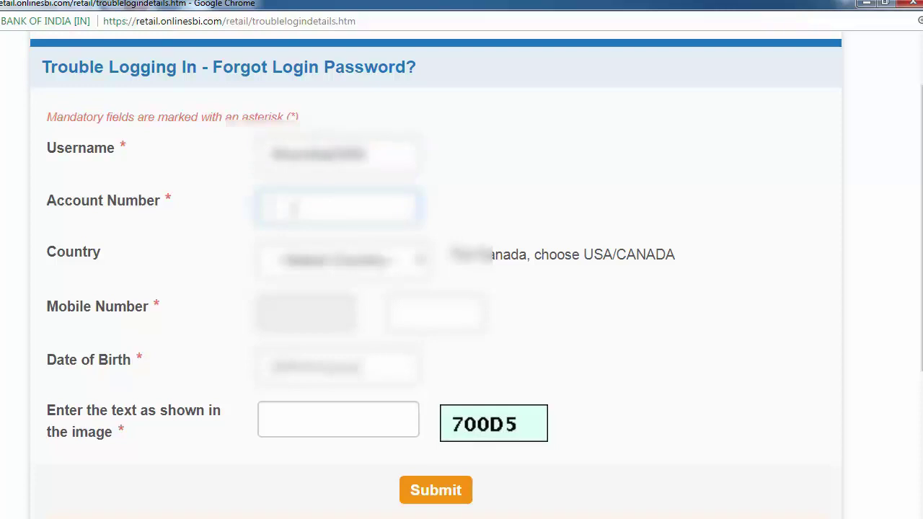
text(234567)
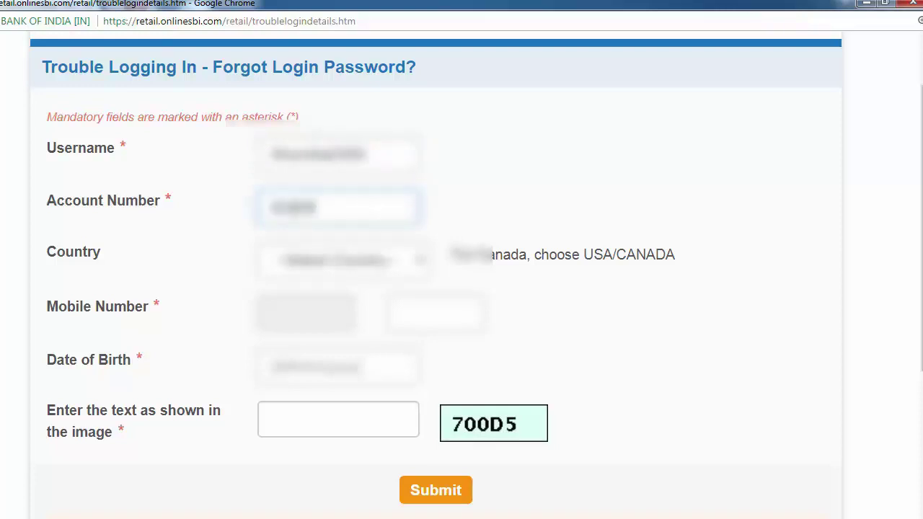
text(8)
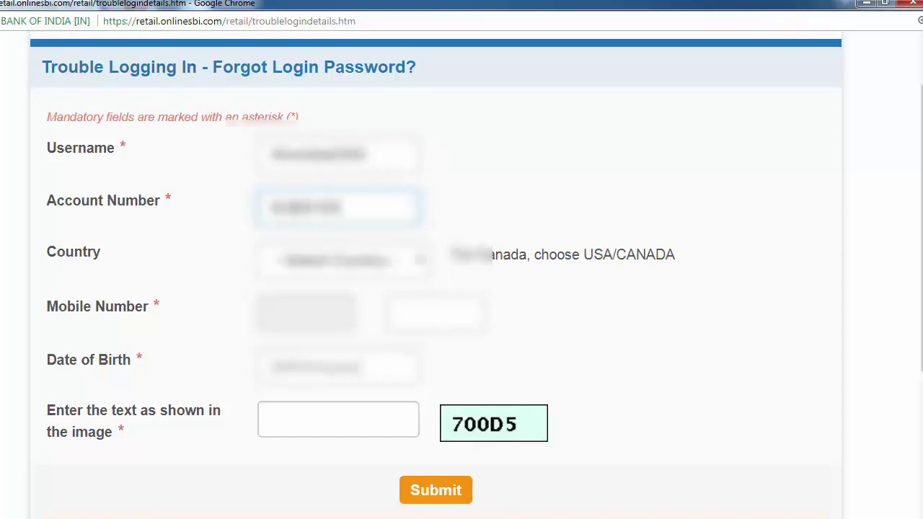
text(9012)
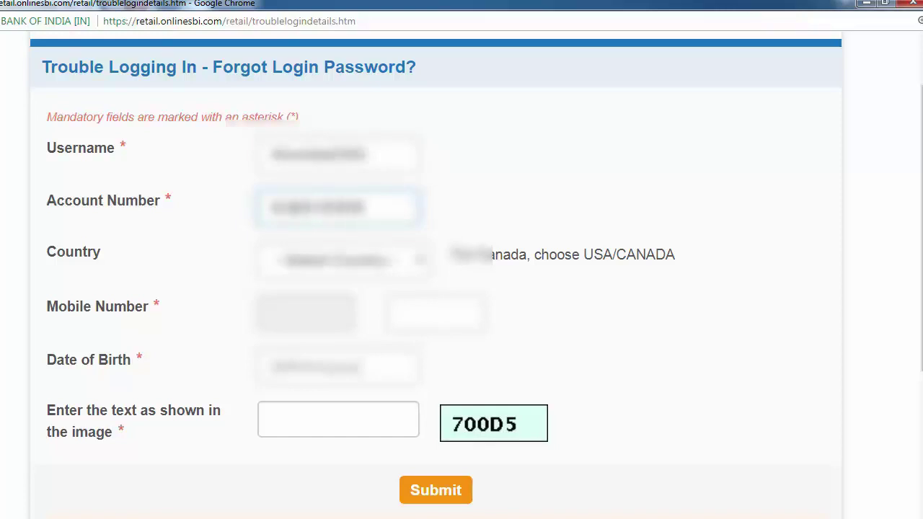
Select India as the country and enter the registered mobile number.
click(412, 265)
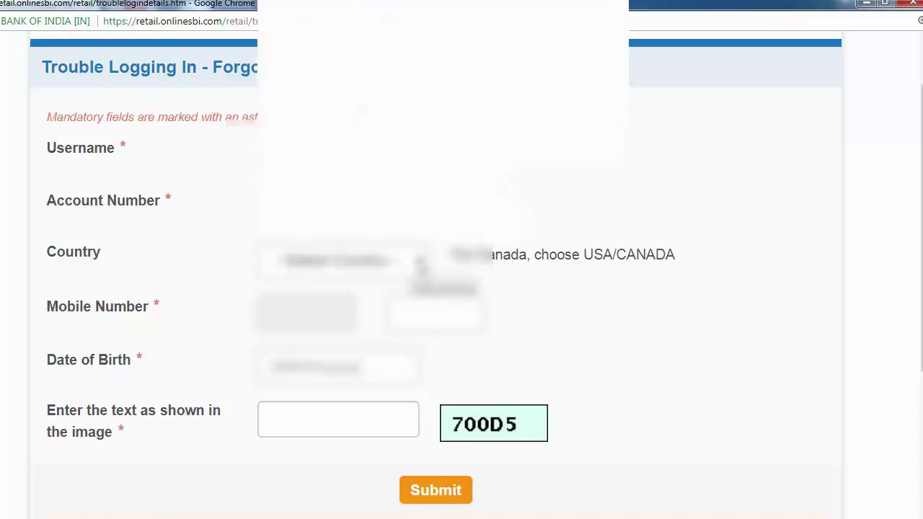
scroll(410, 231, down, 18)
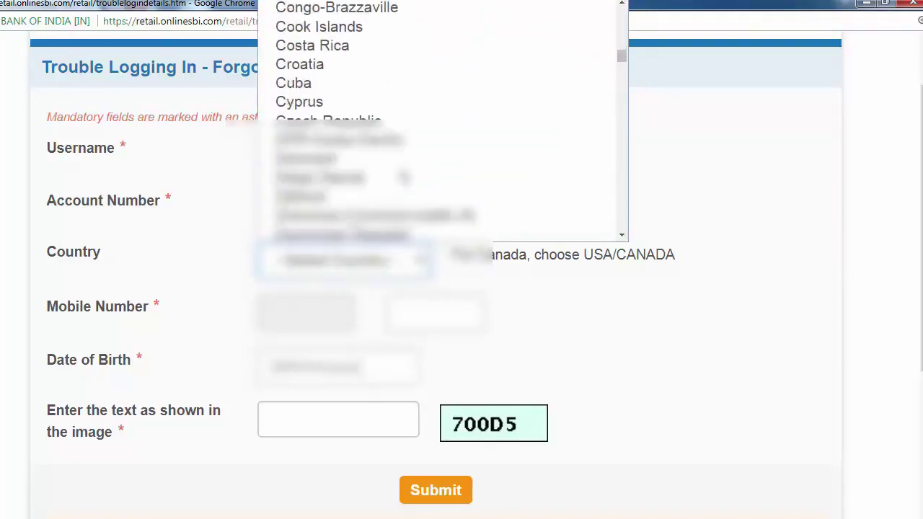
scroll(404, 176, down, 11)
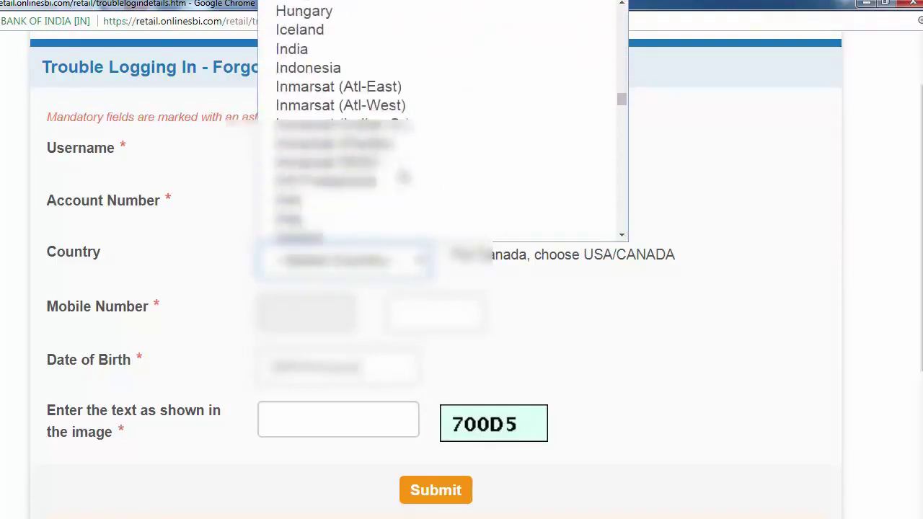
click(317, 49)
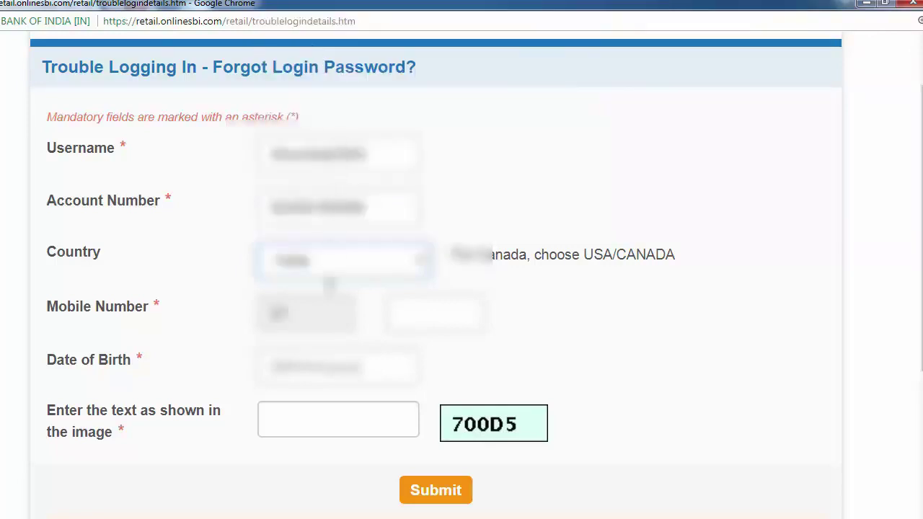
click(436, 314)
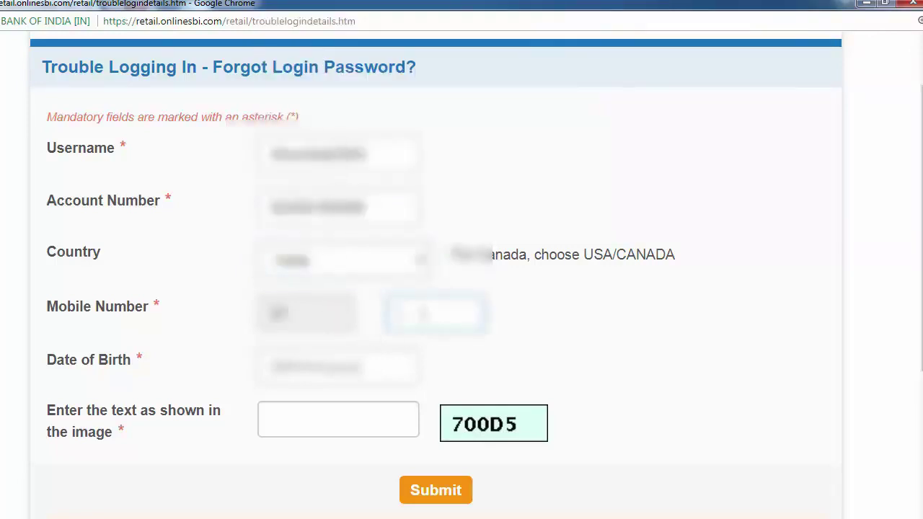
text(9876)
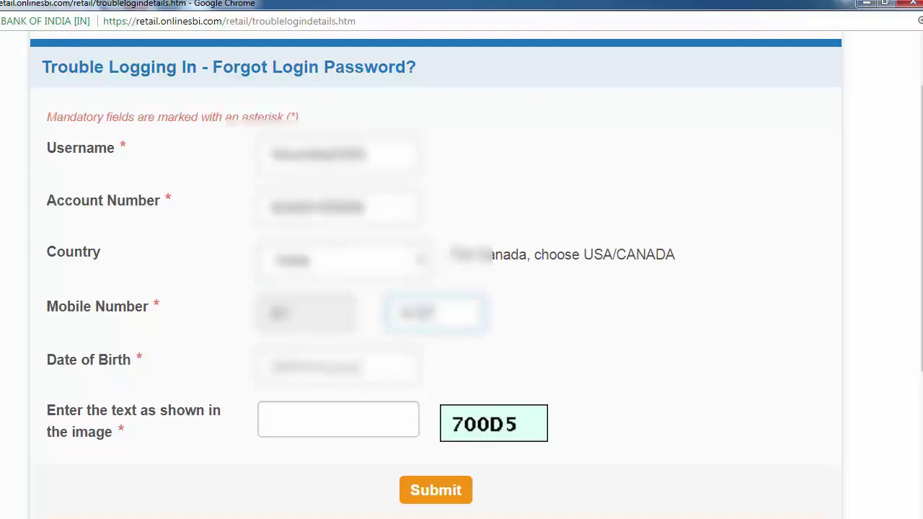
text(543210)
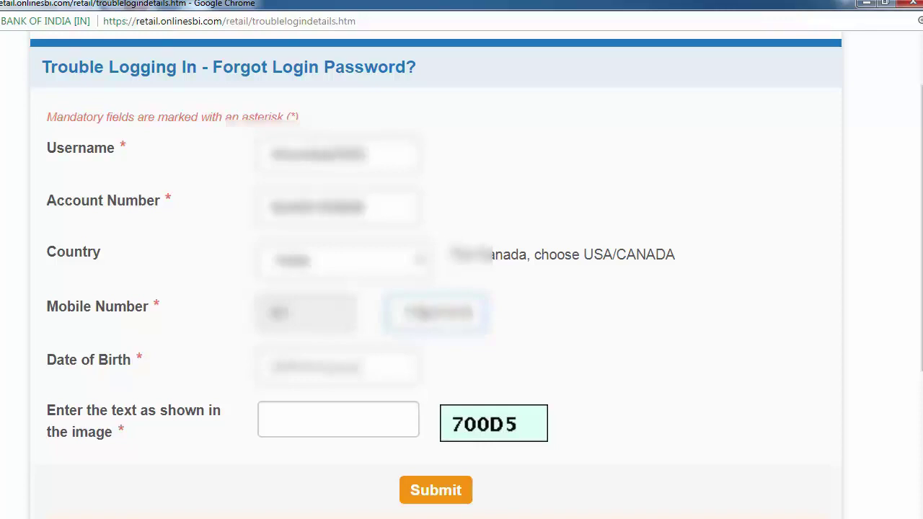
text(98)
Enter the date of birth and the image captcha text, then submit the form.
click(278, 369)
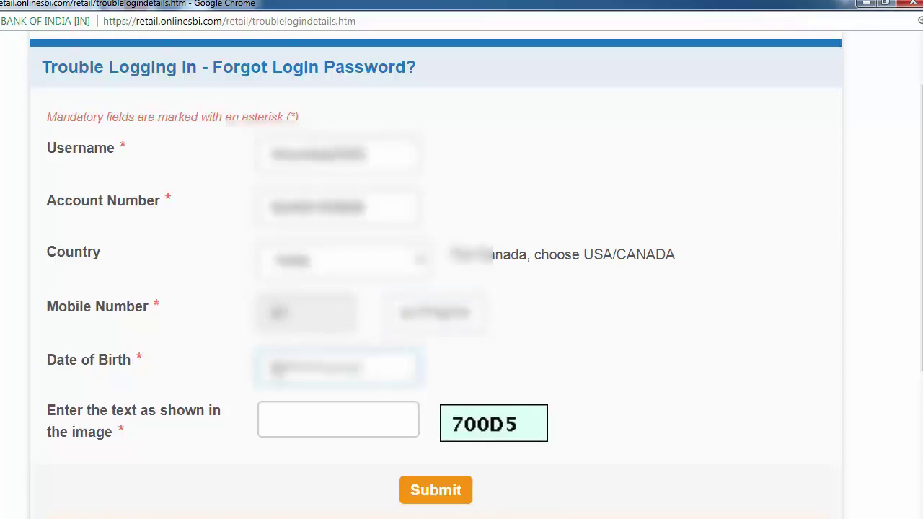
text(01/01/)
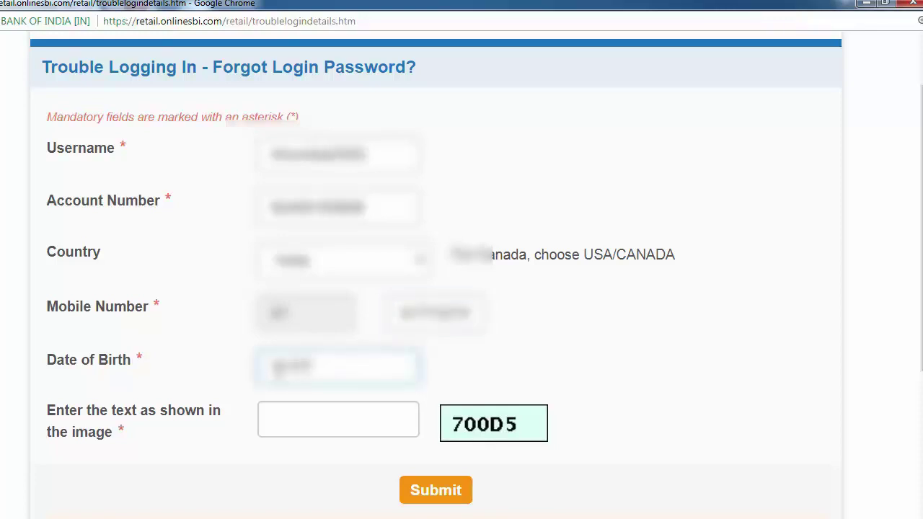
text(1985)
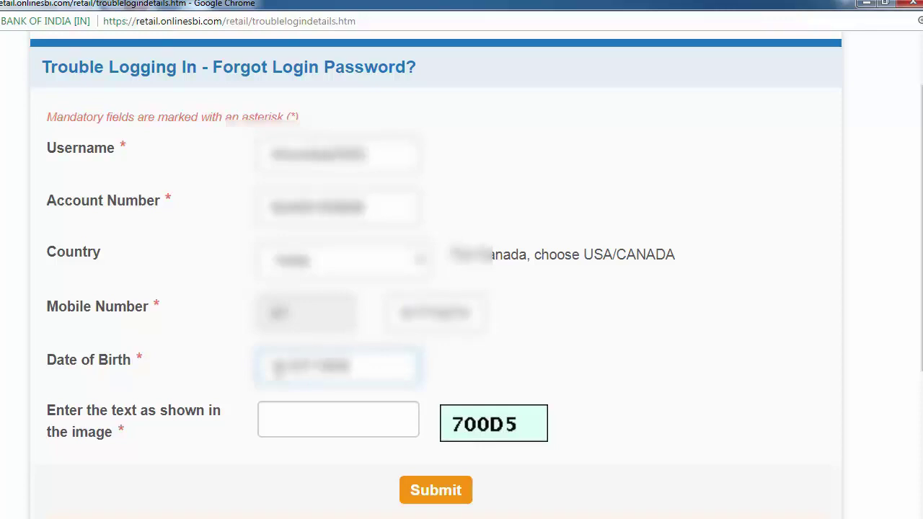
click(296, 425)
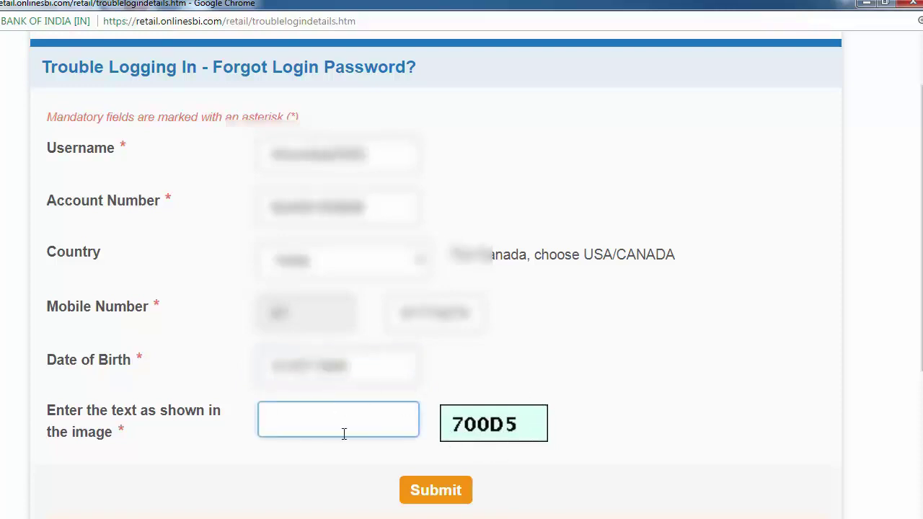
text(700D5)
click(439, 496)
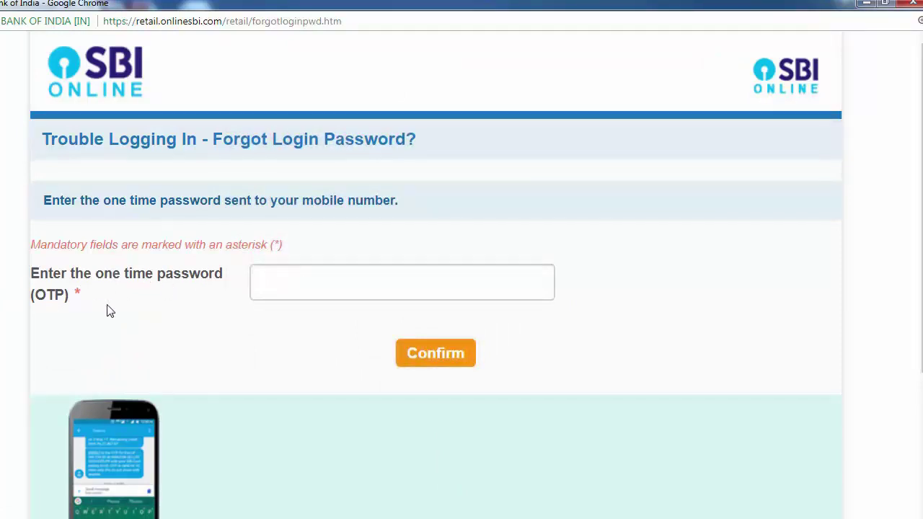
Enter the one-time password received by SMS and confirm it.
click(298, 292)
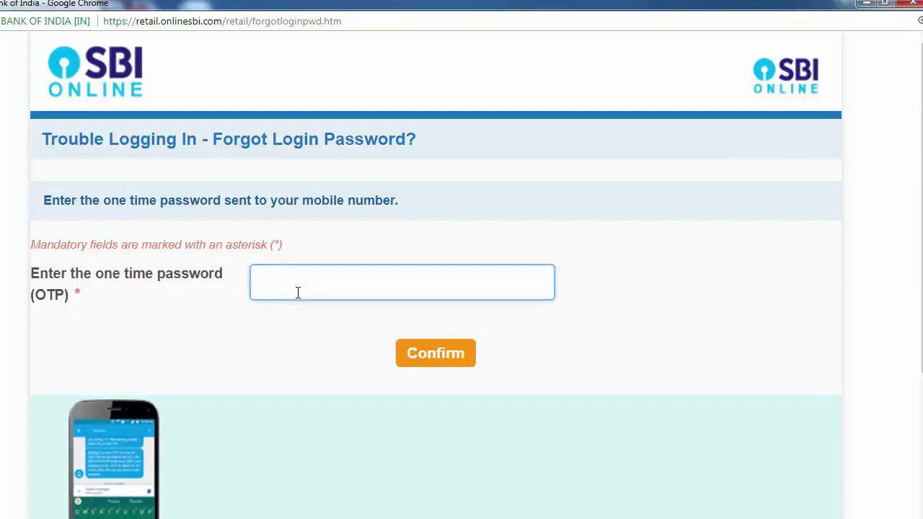
text(123456)
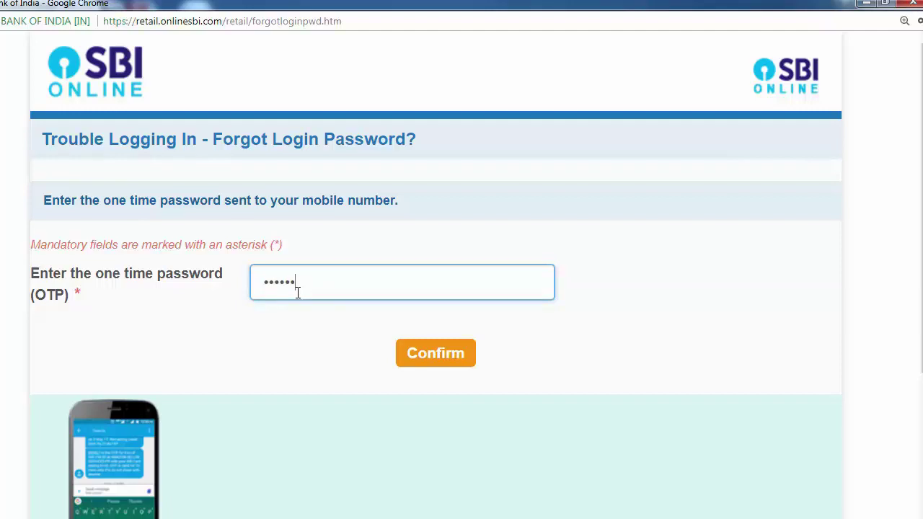
text(78)
click(418, 356)
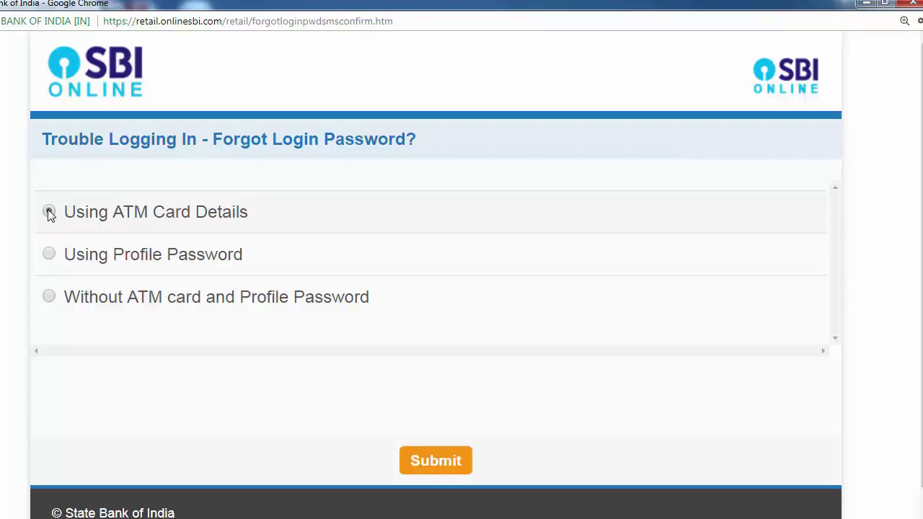
Choose 'Using ATM Card Details' as the reset method and submit.
click(49, 212)
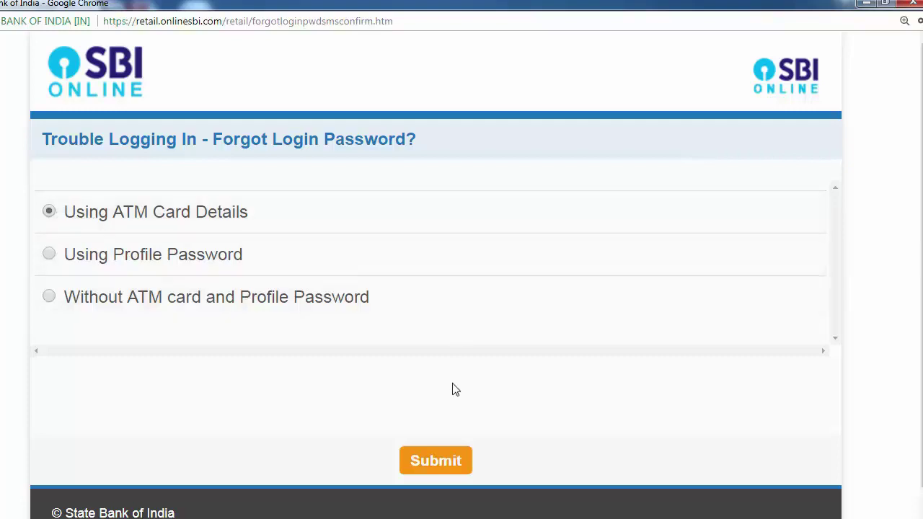
click(422, 461)
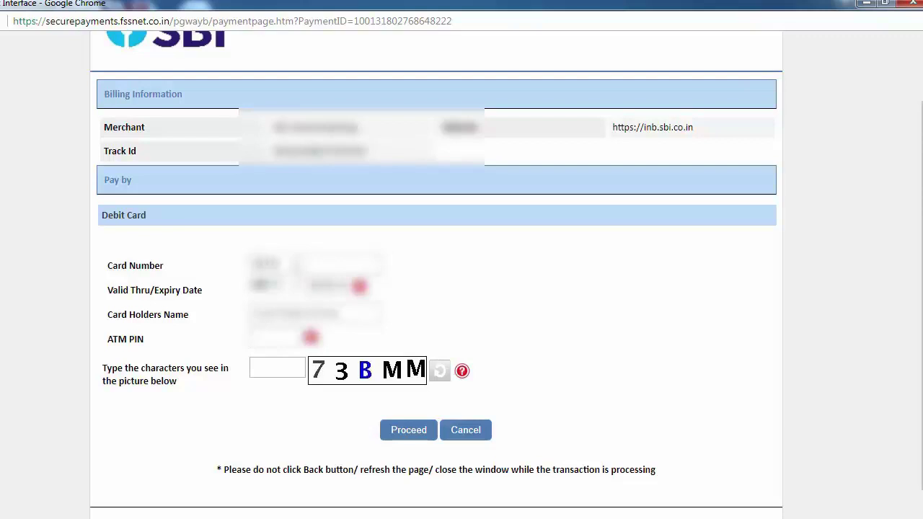
Enter the debit card number and select the card's expiry month and year.
text(1234567890)
text(1234)
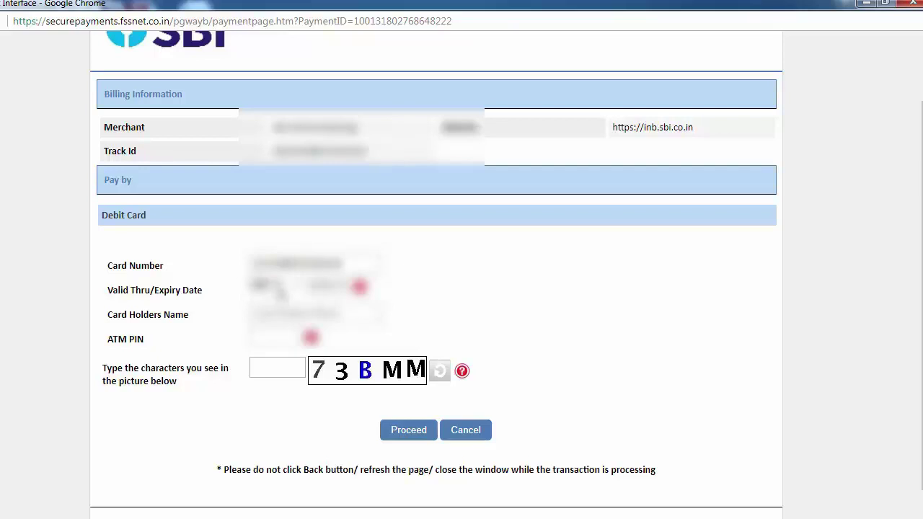
click(276, 292)
click(273, 318)
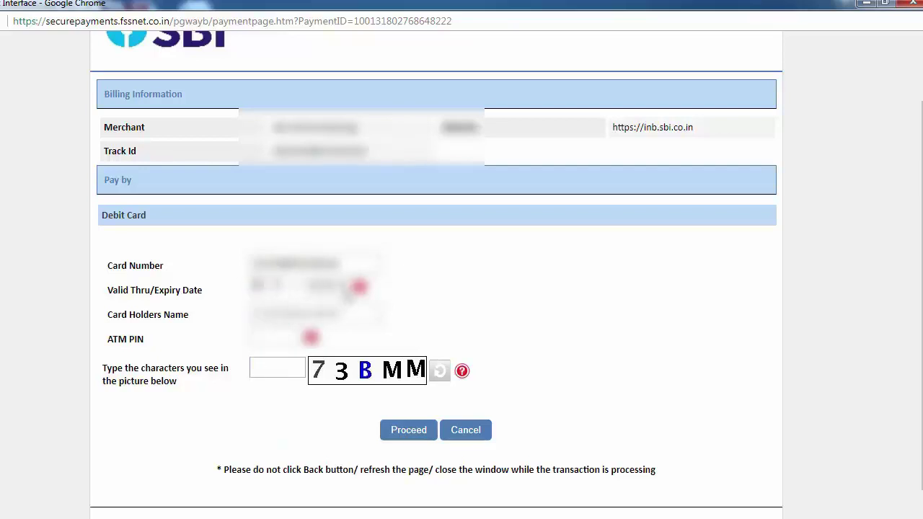
click(331, 287)
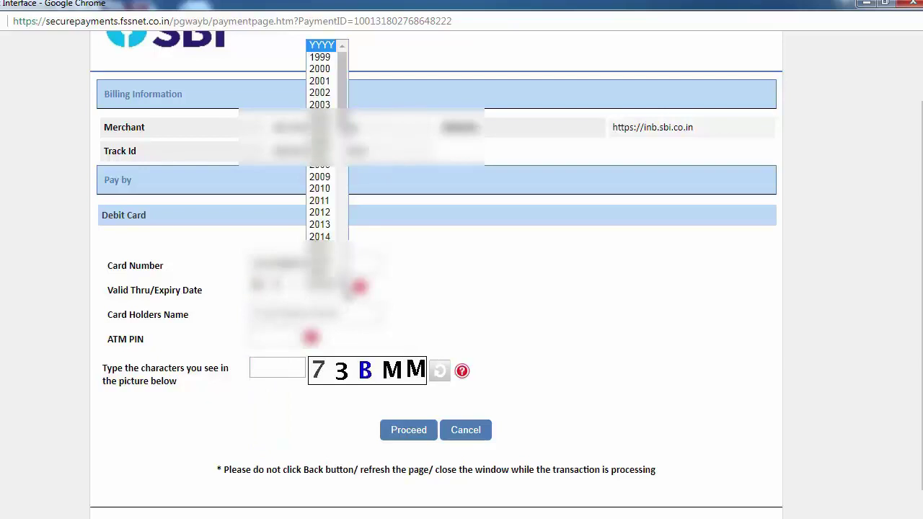
scroll(330, 211, down, 11)
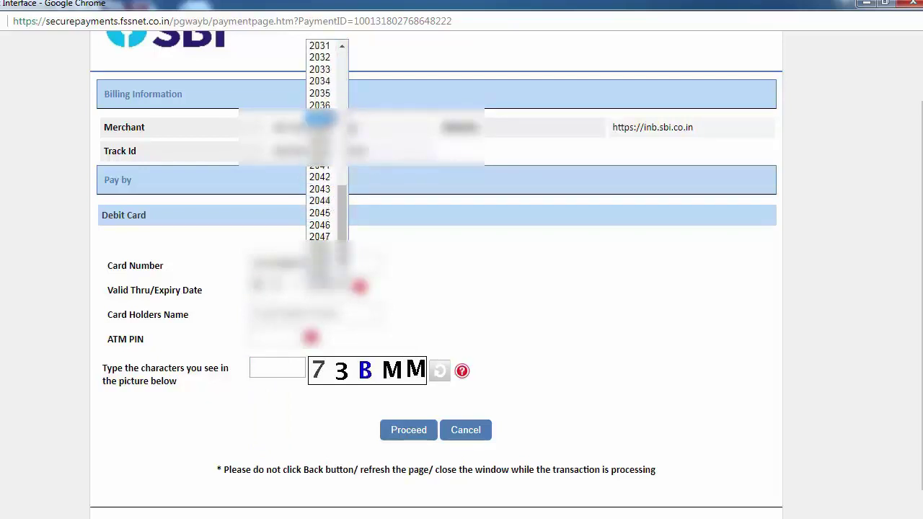
click(332, 94)
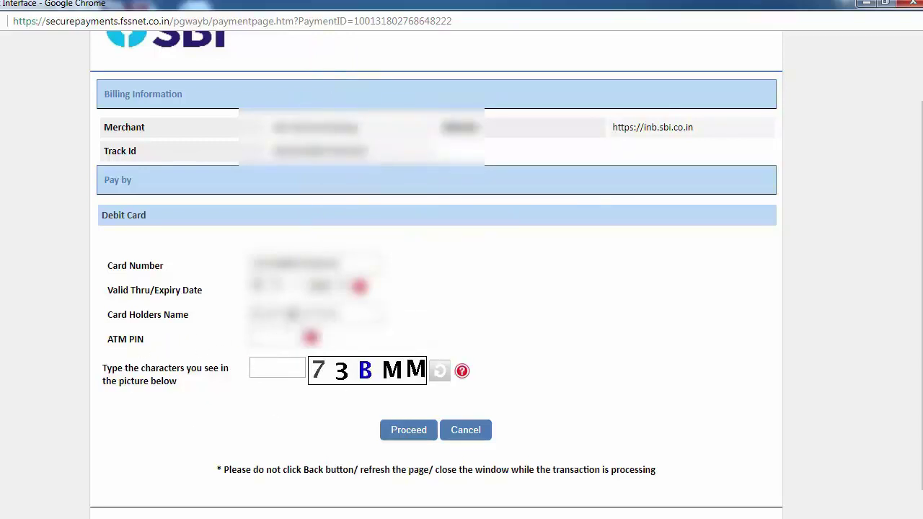
Enter the cardholder name, ATM PIN and captcha text, then proceed to verification.
text(abcd)
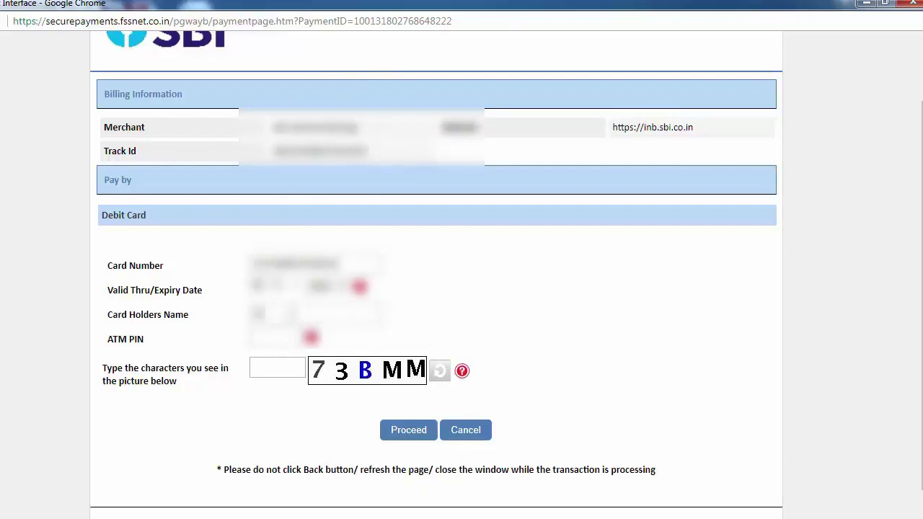
text(efghijkl)
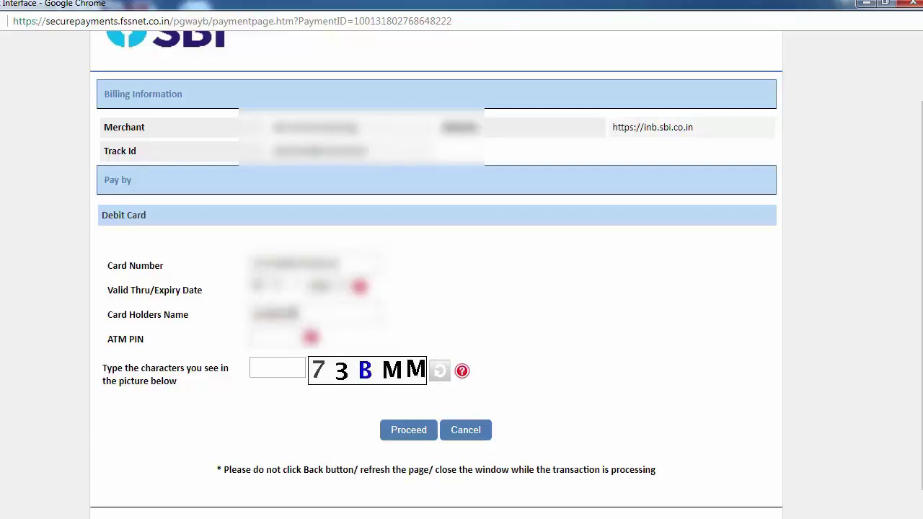
text(mno)
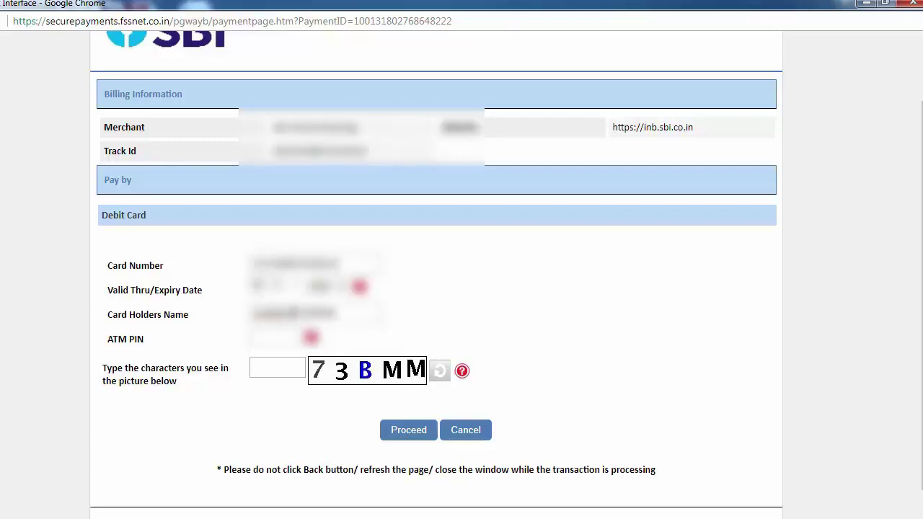
click(261, 339)
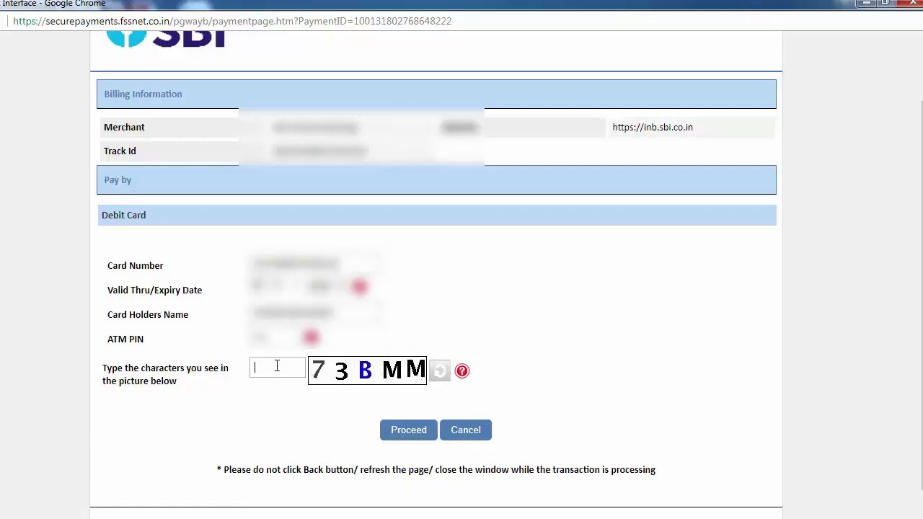
text(73BMM)
click(409, 436)
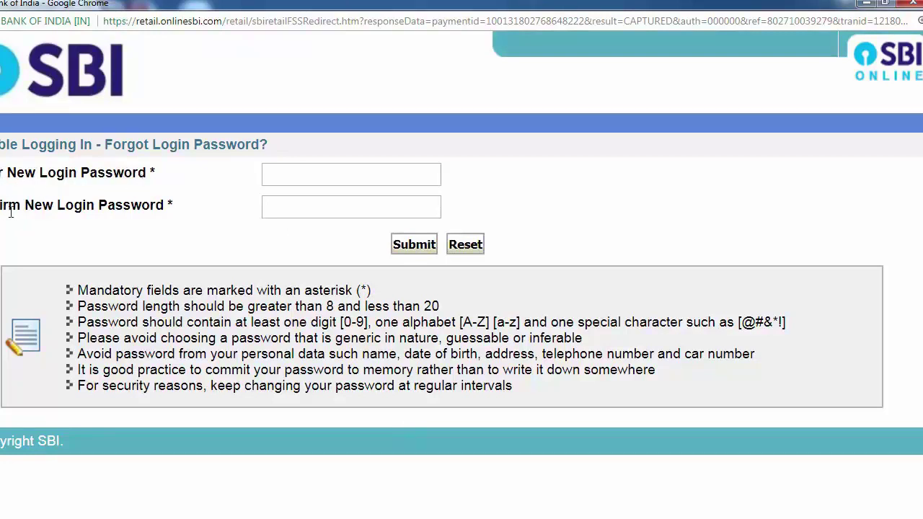
Type the new login password, correcting typos, and repeat it in the confirmation field.
click(298, 178)
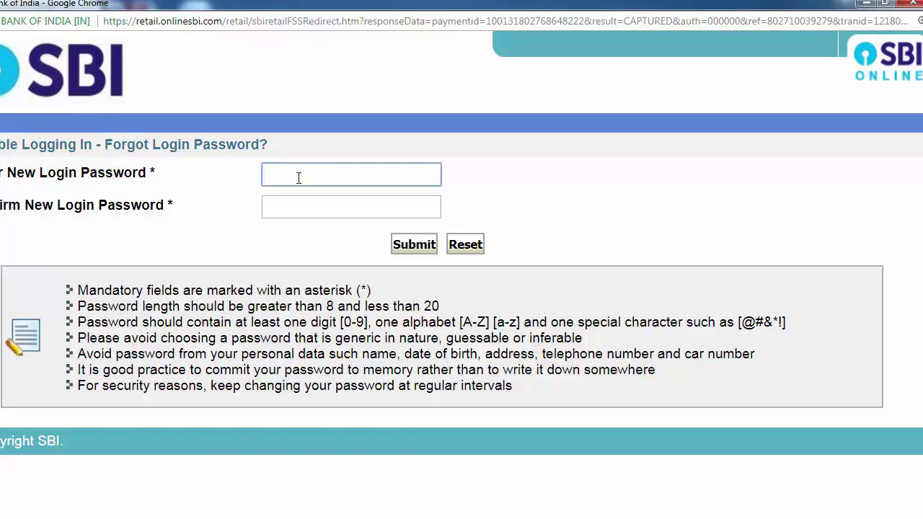
text(sbi123)
key(BackSpace)
key(BackSpace)
key(BackSpace)
key(BackSpace)
key(BackSpace)
key(BackSpace)
text(sbi)
key(BackSpace)
key(BackSpace)
key(BackSpace)
text(••••••••)
key(BackSpace)
key(BackSpace)
key(BackSpace)
key(BackSpace)
key(BackSpace)
key(BackSpace)
key(BackSpace)
key(BackSpace)
text(••••••••••••••••)
click(293, 205)
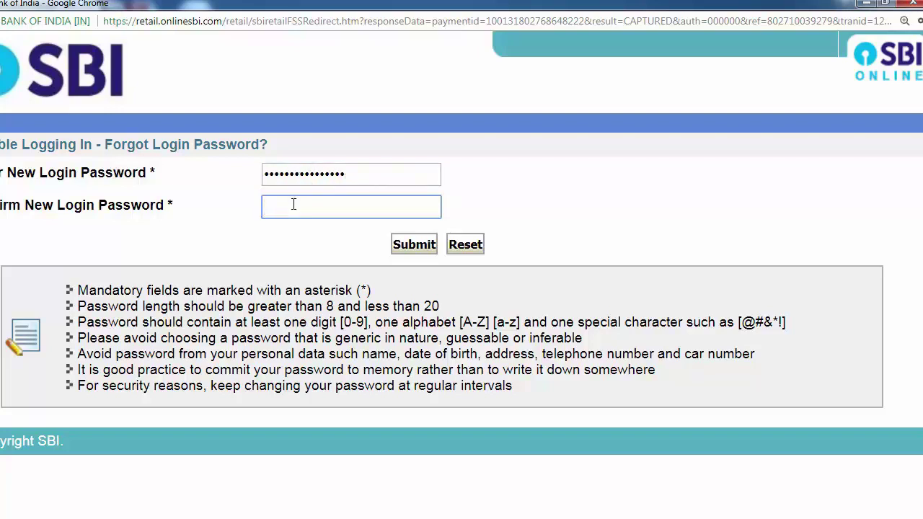
text(••••••••••••••••)
Submit the new login password and decline Chrome's offer to save it.
click(416, 246)
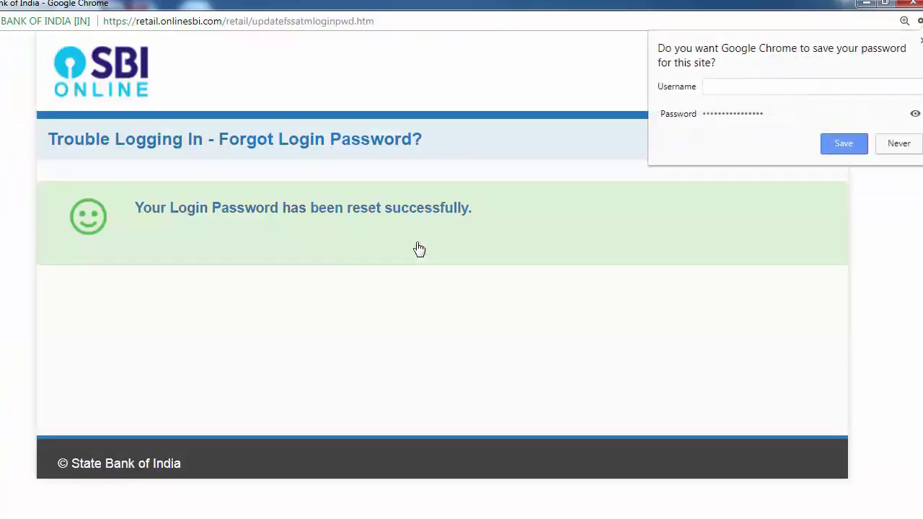
click(898, 145)
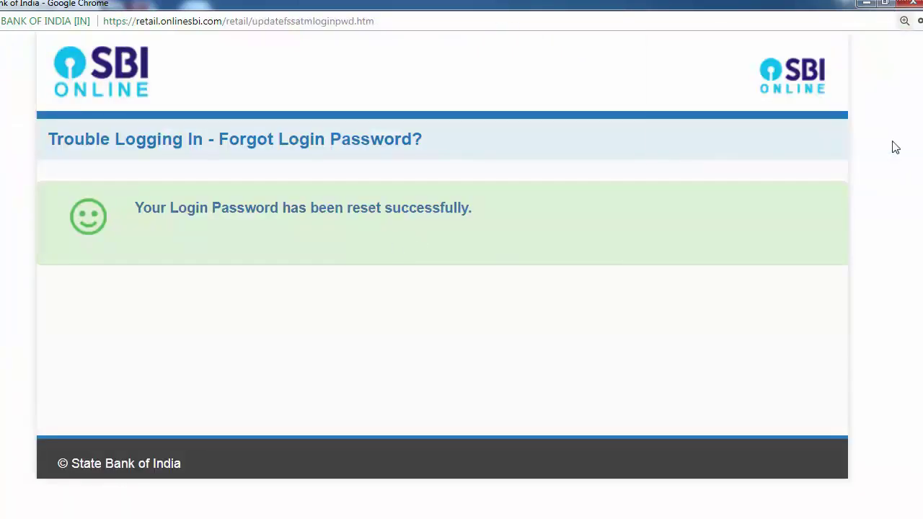